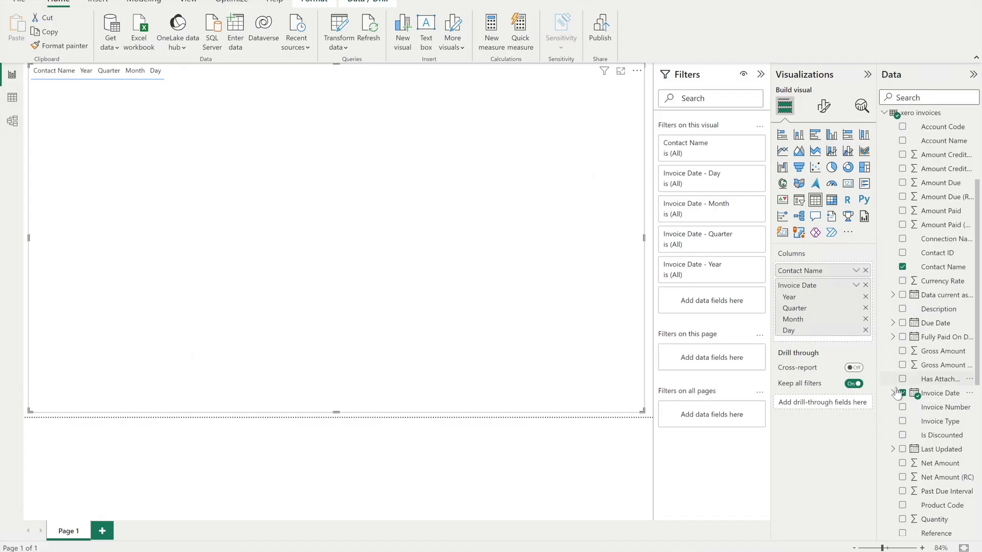
Add the Net Amount (RC) and Invoice Type fields from xero invoices to the table visual.
{"action": "scroll", "coordinate": [898, 419], "scroll_direction": "down", "scroll_amount": 2}
{"action": "left_click", "coordinate": [903, 406]}
{"action": "left_click", "coordinate": [903, 350]}
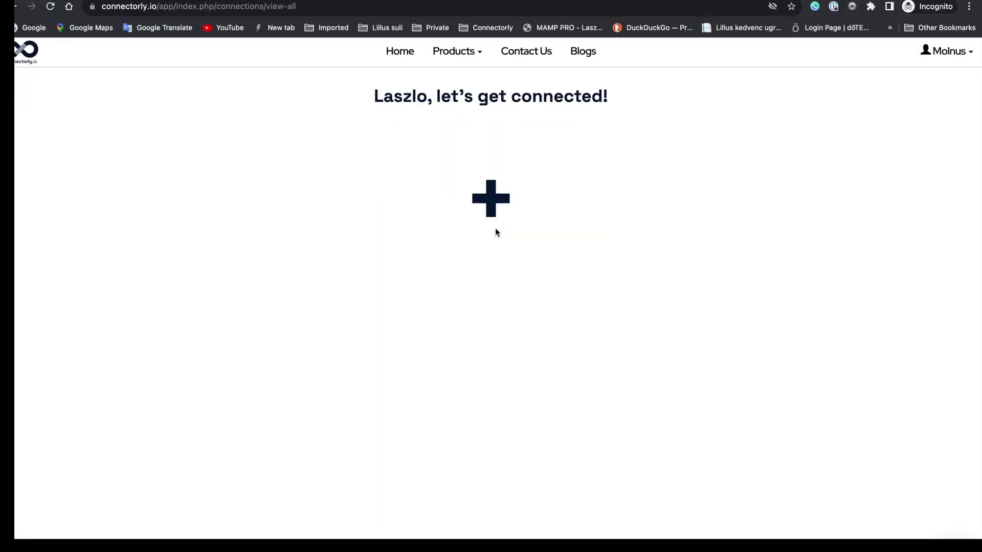
Create a new Connectorly connection using the Xero and Power BI Connector.
{"action": "left_click", "coordinate": [492, 199]}
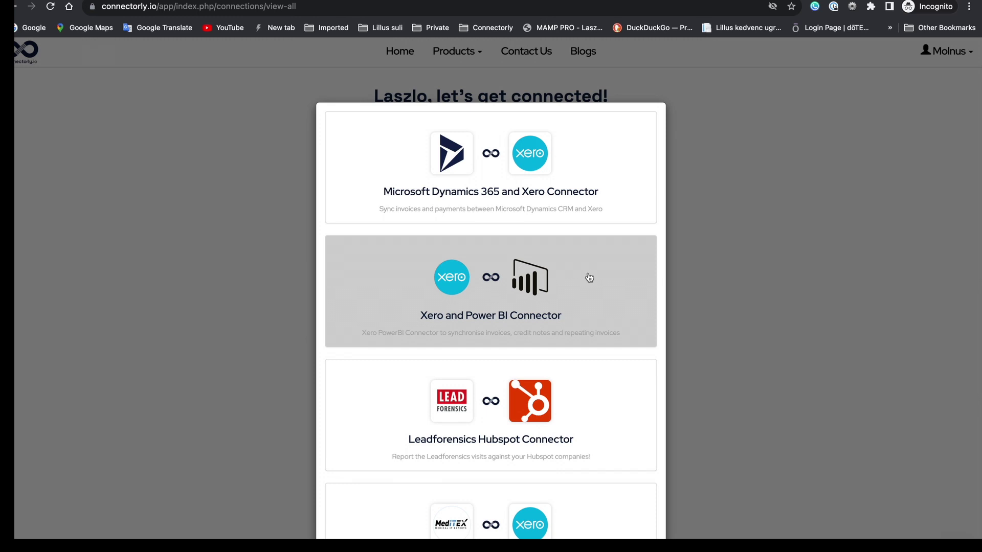
{"action": "left_click", "coordinate": [613, 304]}
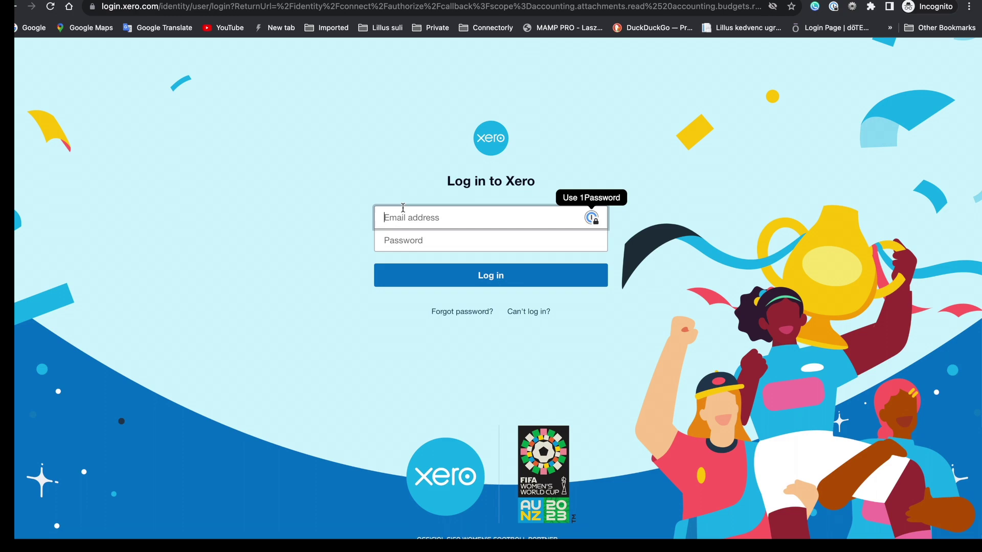
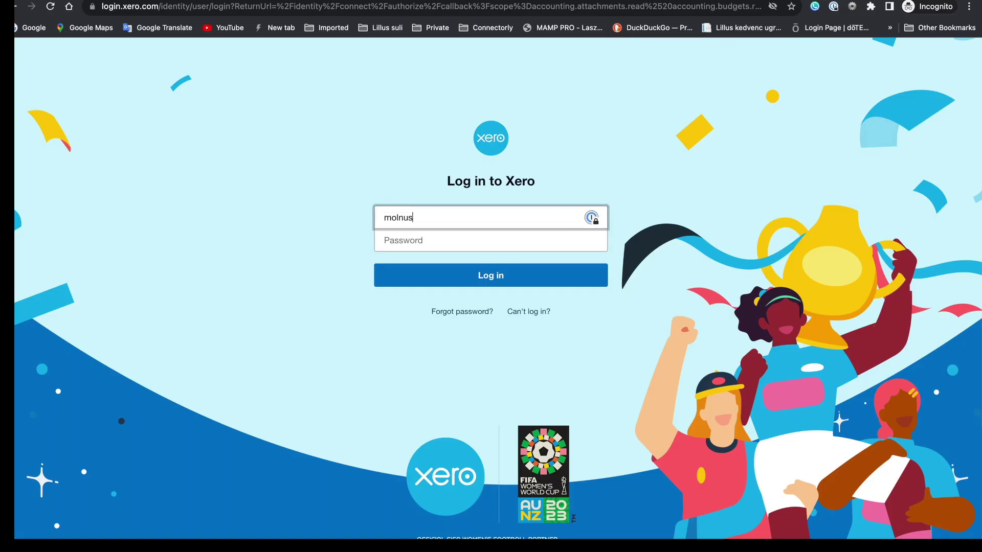
Log in to Xero with the account e-mail and password, and allow Connectorly access to the organisation.
{"action": "key", "text": "Tab"}
{"action": "type", "text": "•••••••"}
{"action": "key", "text": "Return"}
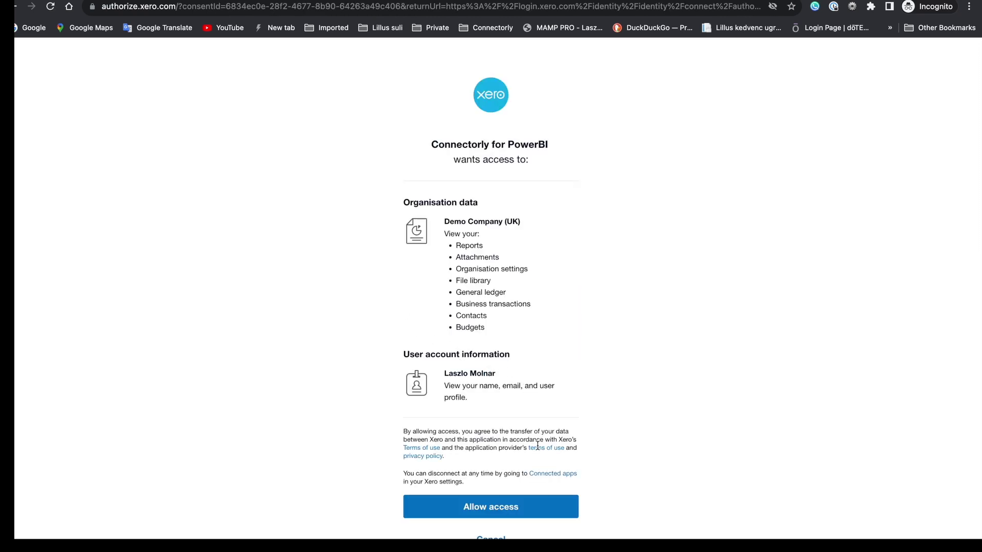
{"action": "left_click", "coordinate": [498, 509]}
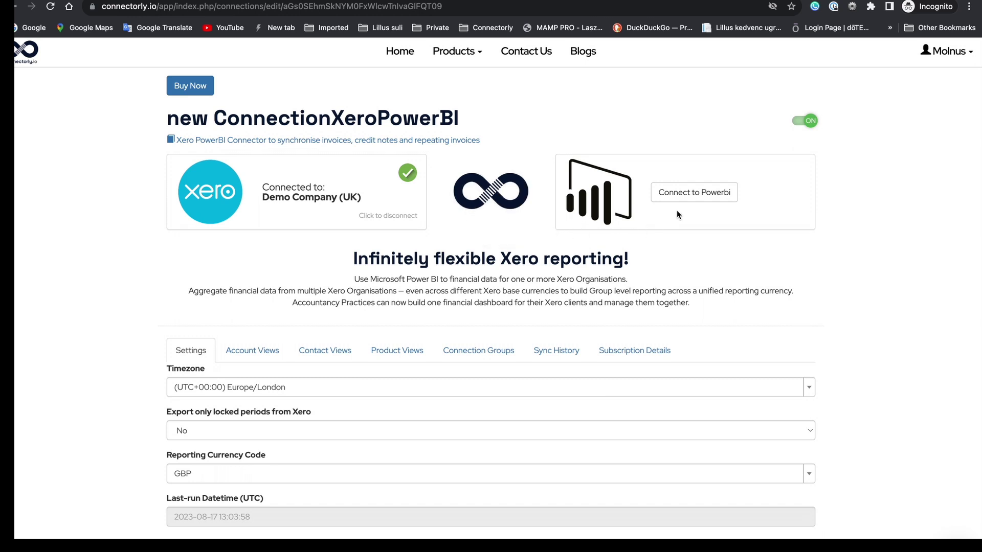
Open the Power BI connection guide, then launch Power BI Desktop from a 'powerbi' search.
{"action": "left_click", "coordinate": [703, 197]}
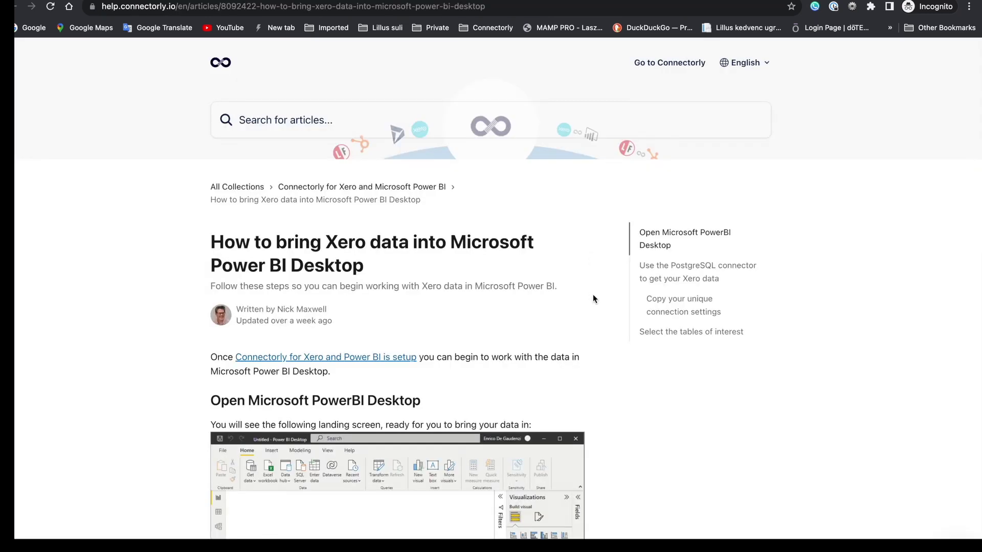
{"action": "scroll", "coordinate": [593, 295], "scroll_direction": "down", "scroll_amount": 2}
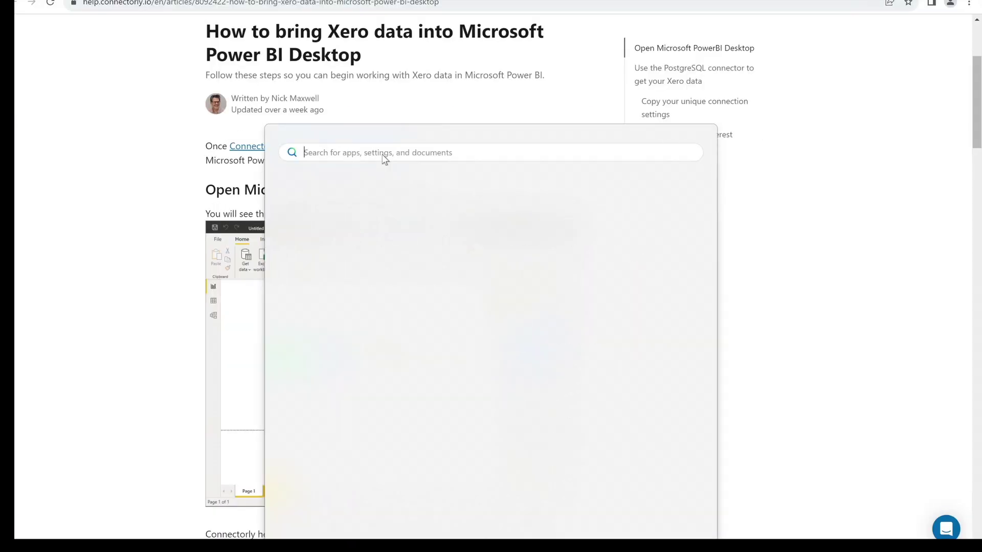
{"action": "type", "text": "powerbi"}
{"action": "left_click", "coordinate": [340, 241]}
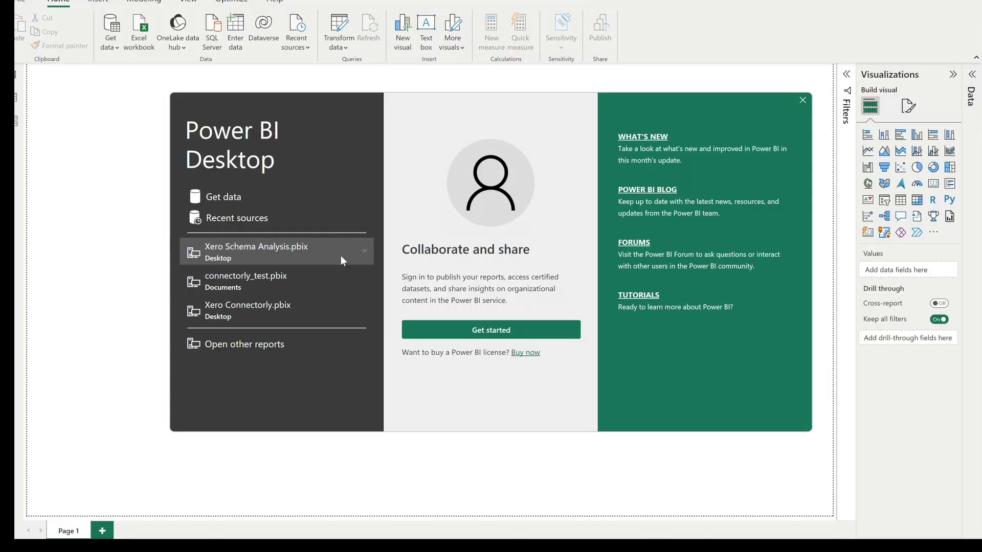
In Get data, find the PostgreSQL database source and open its connection dialog.
{"action": "left_click", "coordinate": [223, 197]}
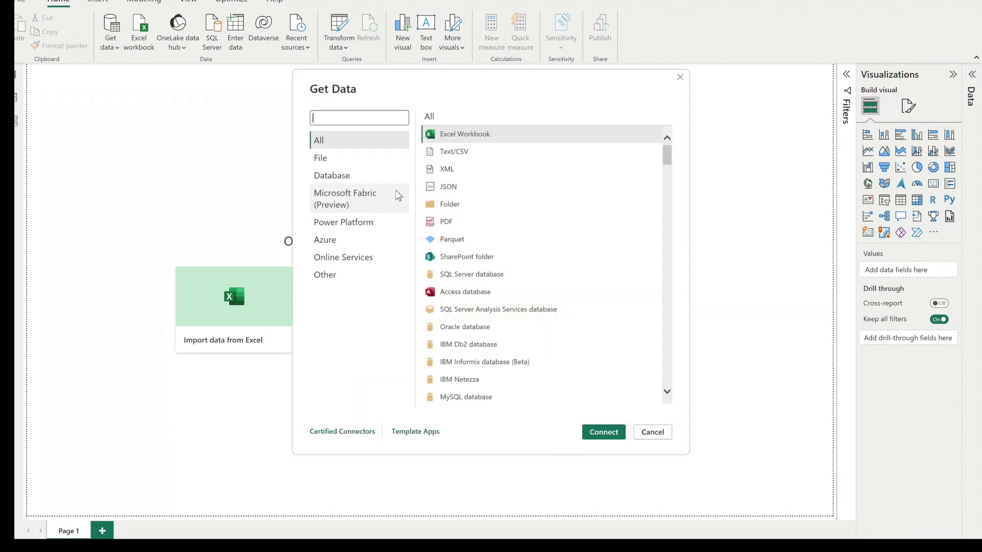
{"action": "type", "text": "postgre"}
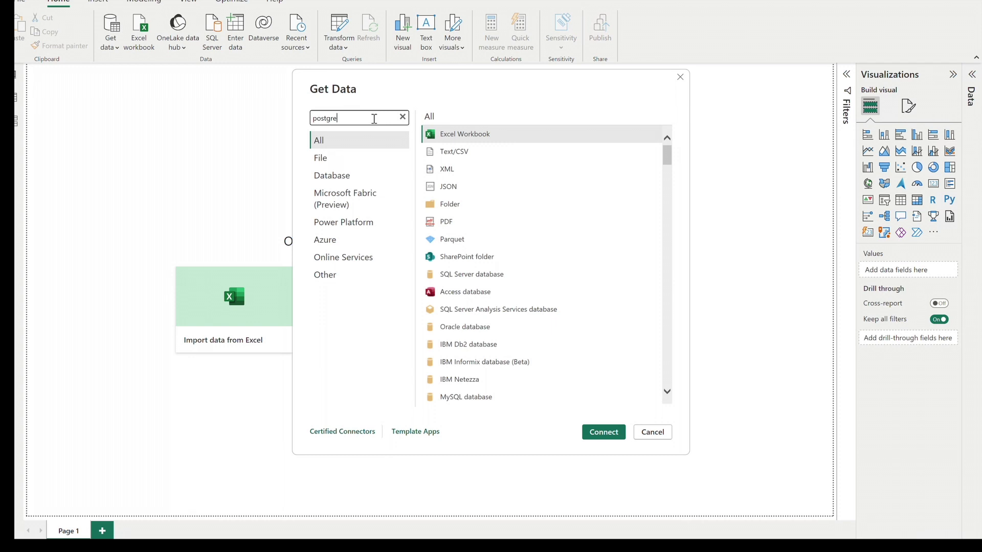
{"action": "left_click", "coordinate": [515, 134]}
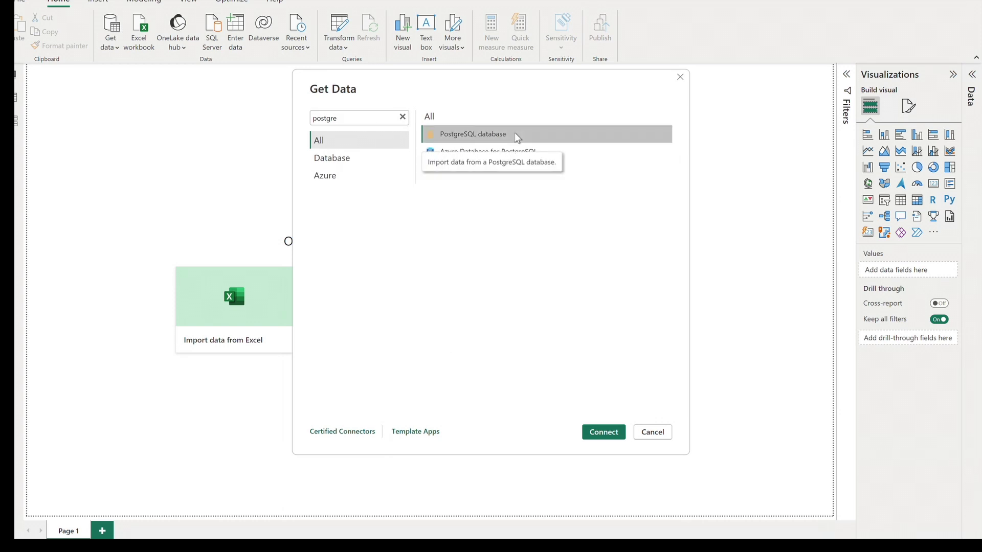
{"action": "left_click", "coordinate": [603, 432]}
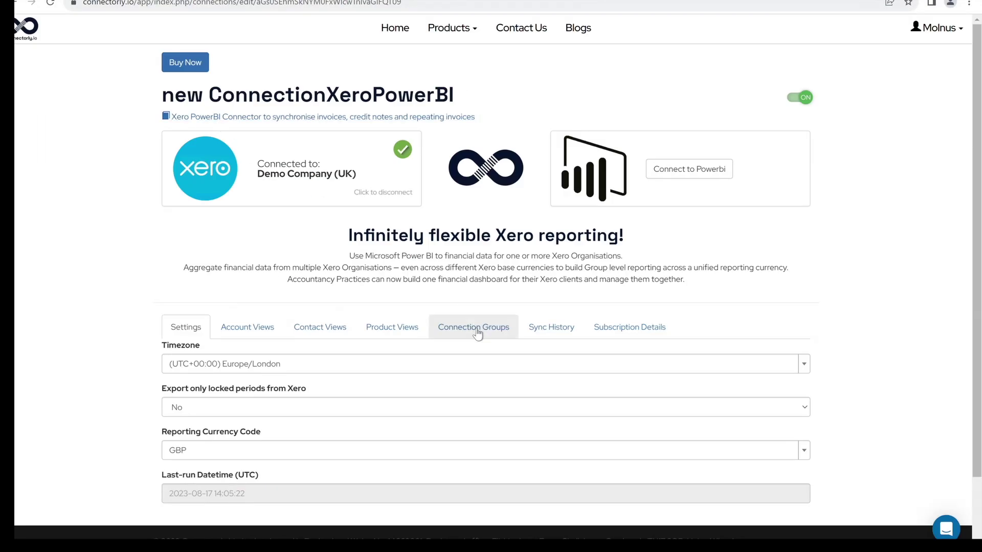
Fill the Server and Database fields with the Postgres details copied from Connectorly and confirm.
{"action": "left_click", "coordinate": [476, 332]}
{"action": "scroll", "coordinate": [811, 397], "scroll_direction": "down", "scroll_amount": 3}
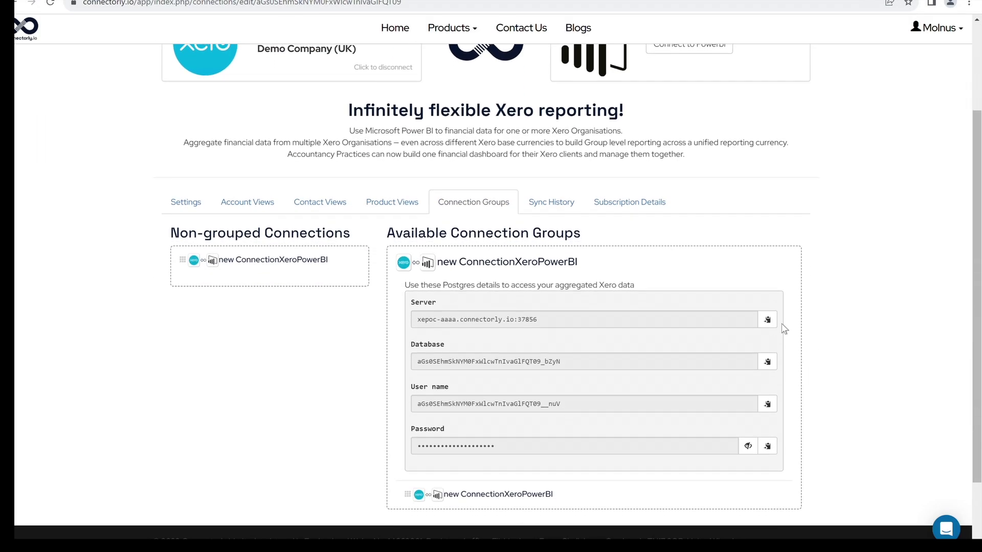
{"action": "left_click", "coordinate": [768, 320]}
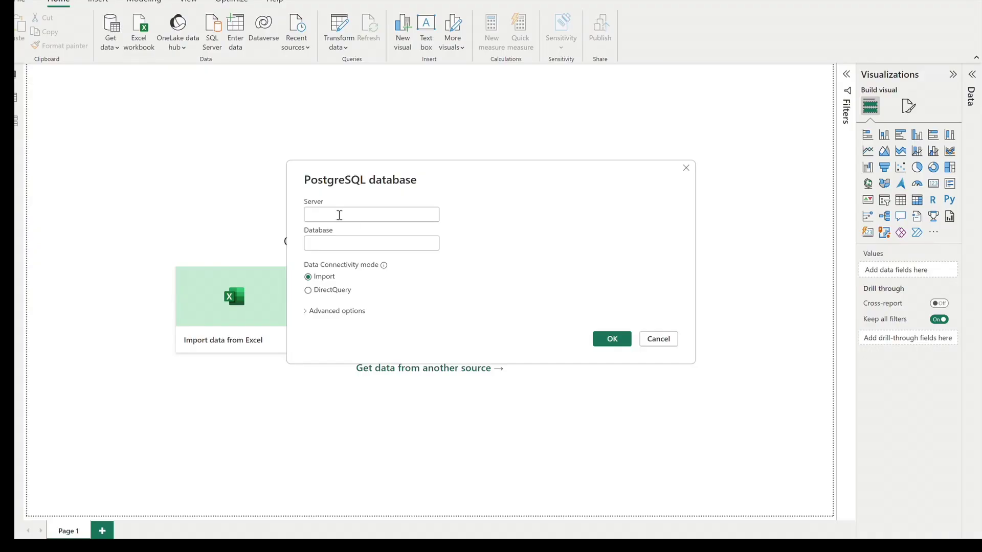
{"action": "right_click", "coordinate": [338, 215]}
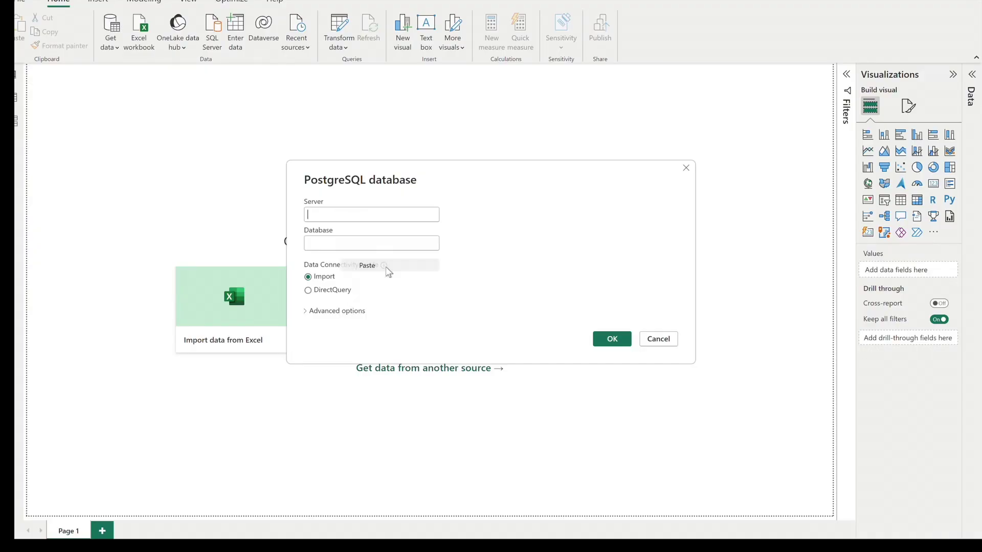
{"action": "left_click", "coordinate": [387, 267]}
{"action": "left_click", "coordinate": [363, 244]}
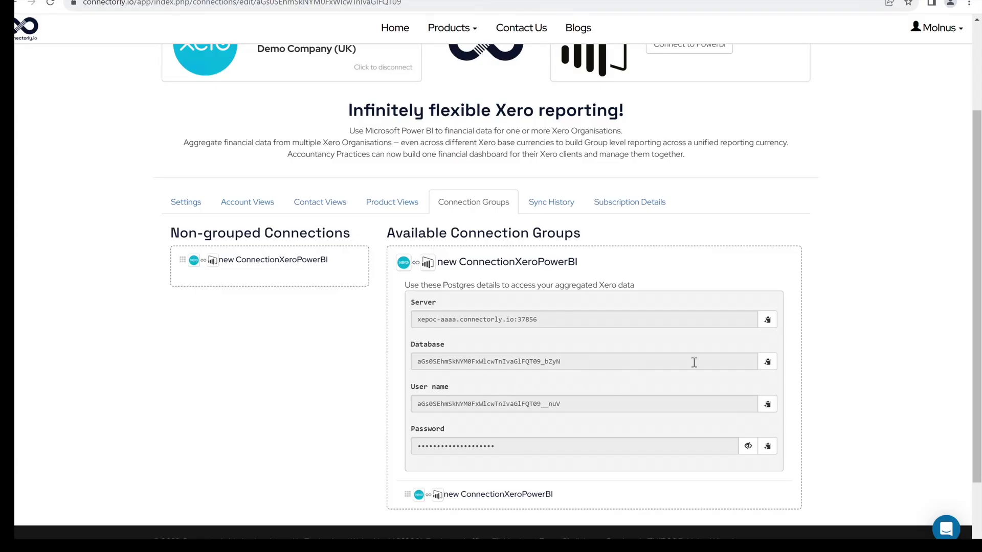
{"action": "left_click", "coordinate": [767, 362]}
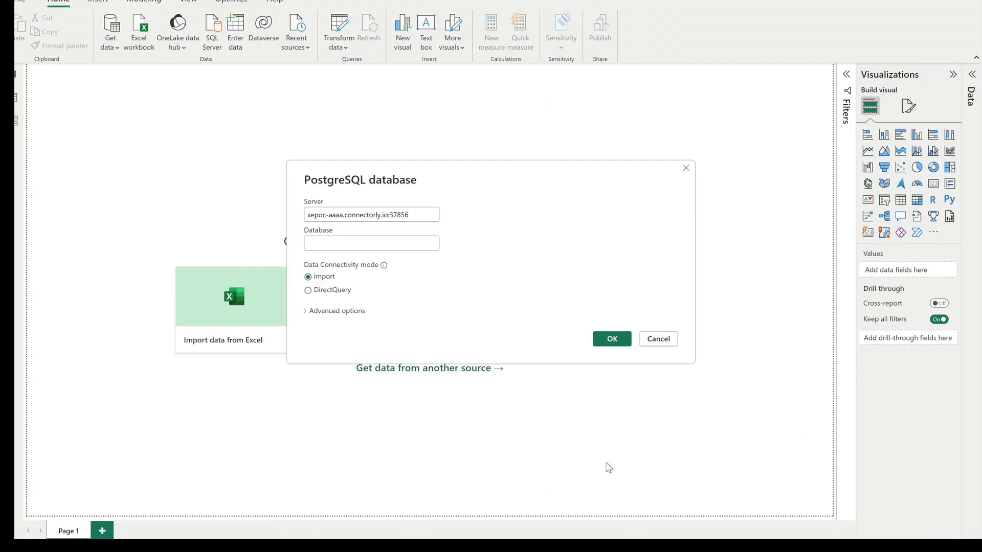
{"action": "right_click", "coordinate": [350, 249]}
{"action": "left_click", "coordinate": [375, 294]}
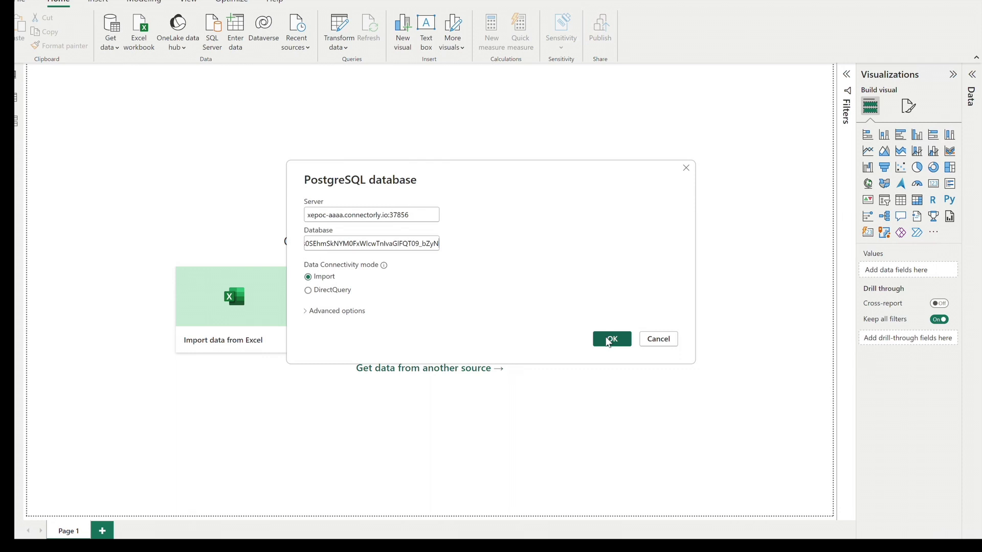
{"action": "left_click", "coordinate": [612, 339]}
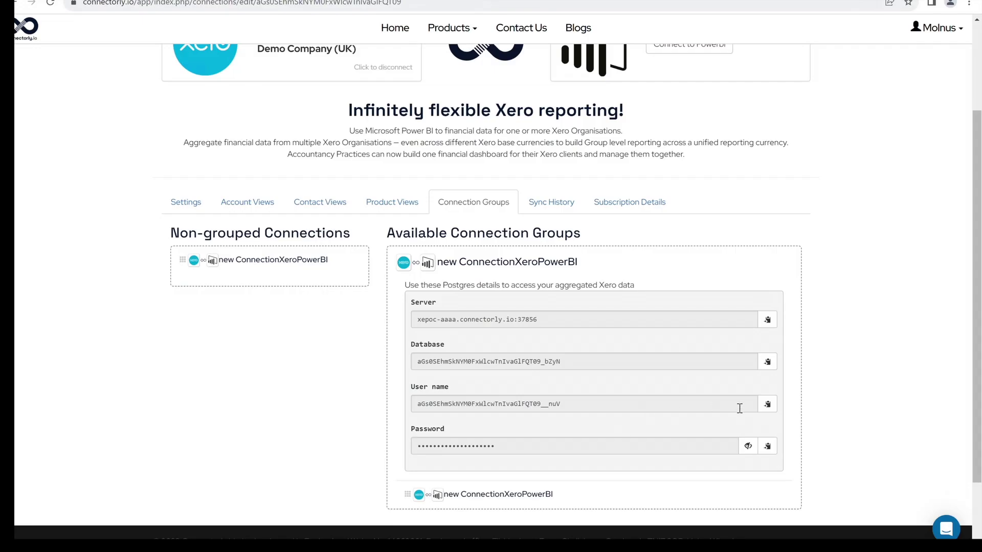
Sign in with the connection's user name and password copied from Connectorly.
{"action": "left_click", "coordinate": [767, 404]}
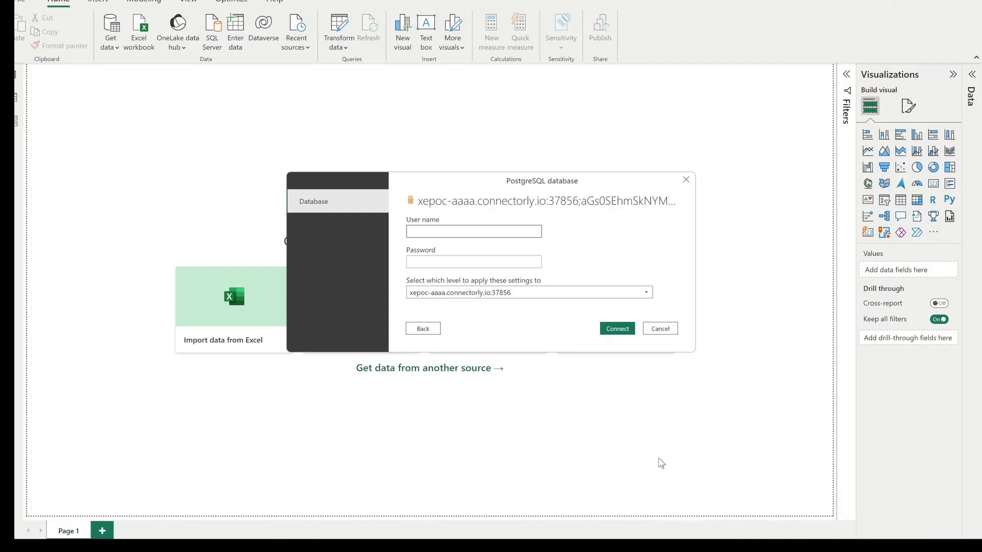
{"action": "left_click", "coordinate": [440, 232]}
{"action": "right_click", "coordinate": [452, 229]}
{"action": "left_click", "coordinate": [481, 281]}
{"action": "key", "text": "Tab"}
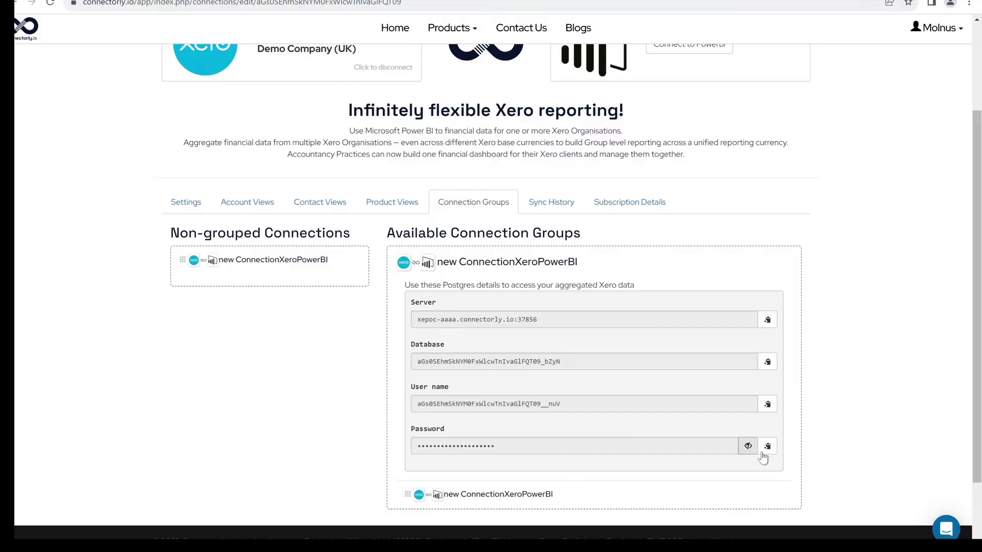
{"action": "left_click", "coordinate": [767, 445]}
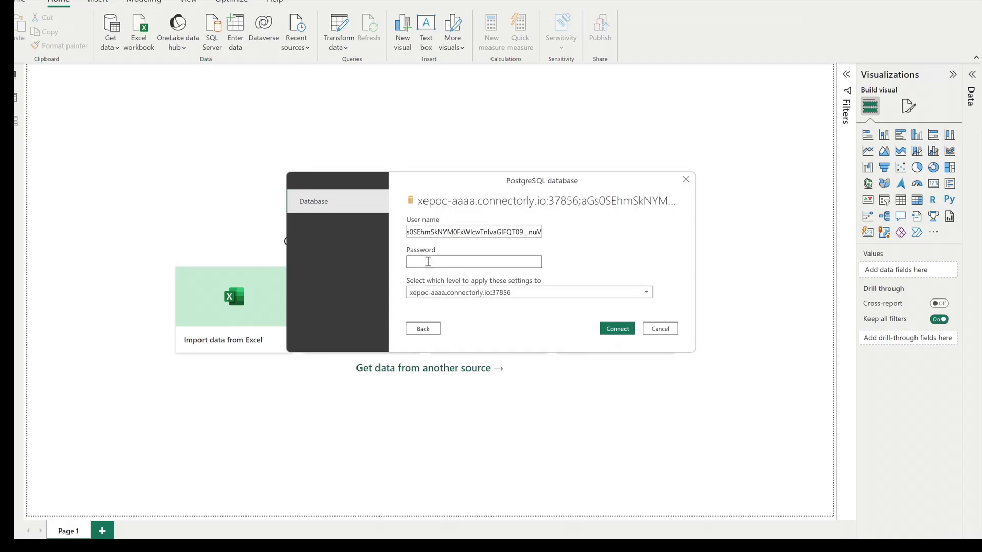
{"action": "right_click", "coordinate": [428, 262]}
{"action": "left_click", "coordinate": [474, 312]}
{"action": "left_click", "coordinate": [616, 329]}
Tick xero.accounts through xero.products plus sp.currencies and sp.settings in the Navigator, then load them.
{"action": "left_click", "coordinate": [269, 169]}
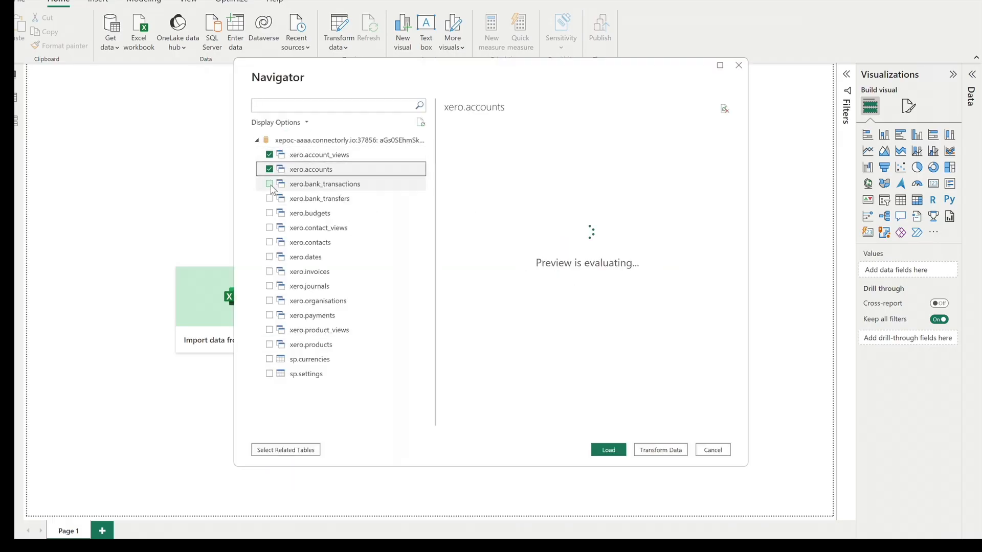
{"action": "left_click", "coordinate": [270, 184]}
{"action": "left_click", "coordinate": [269, 198]}
{"action": "left_click", "coordinate": [269, 212]}
{"action": "left_click", "coordinate": [270, 227]}
{"action": "left_click", "coordinate": [269, 242]}
{"action": "left_click", "coordinate": [270, 257]}
{"action": "left_click", "coordinate": [269, 271]}
{"action": "left_click", "coordinate": [269, 286]}
{"action": "left_click", "coordinate": [270, 301]}
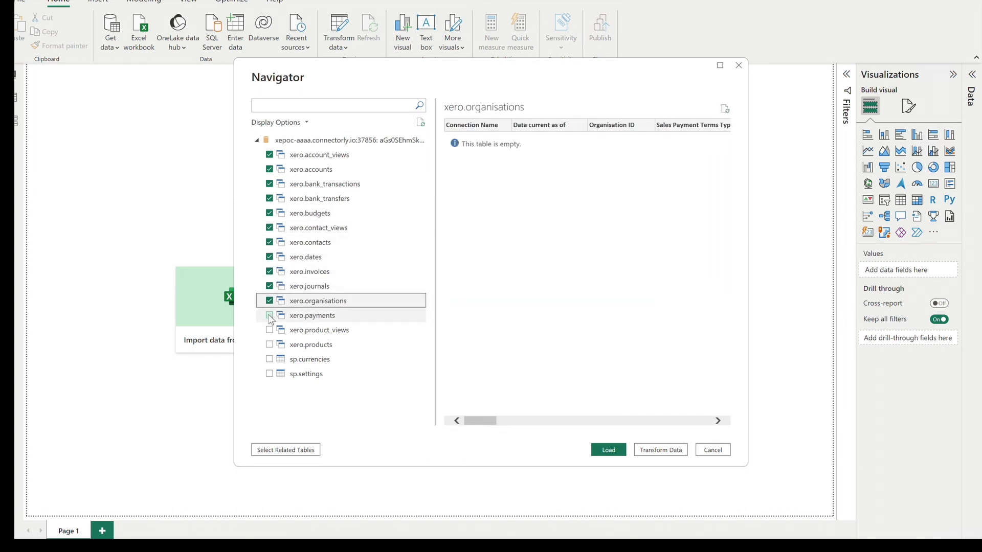
{"action": "left_click", "coordinate": [269, 315]}
{"action": "left_click", "coordinate": [270, 330]}
{"action": "left_click", "coordinate": [269, 344]}
{"action": "left_click", "coordinate": [270, 359]}
{"action": "left_click", "coordinate": [270, 373]}
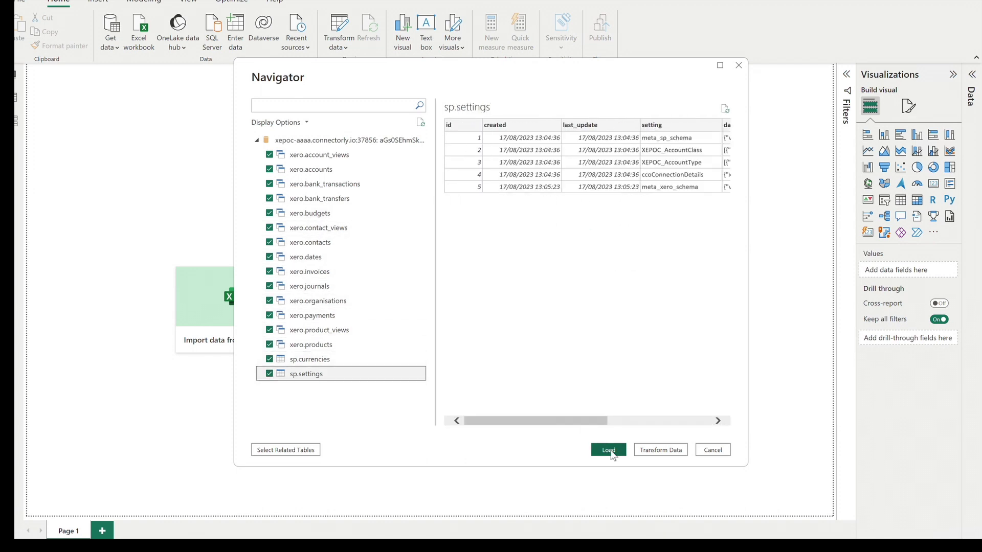
{"action": "left_click", "coordinate": [609, 450]}
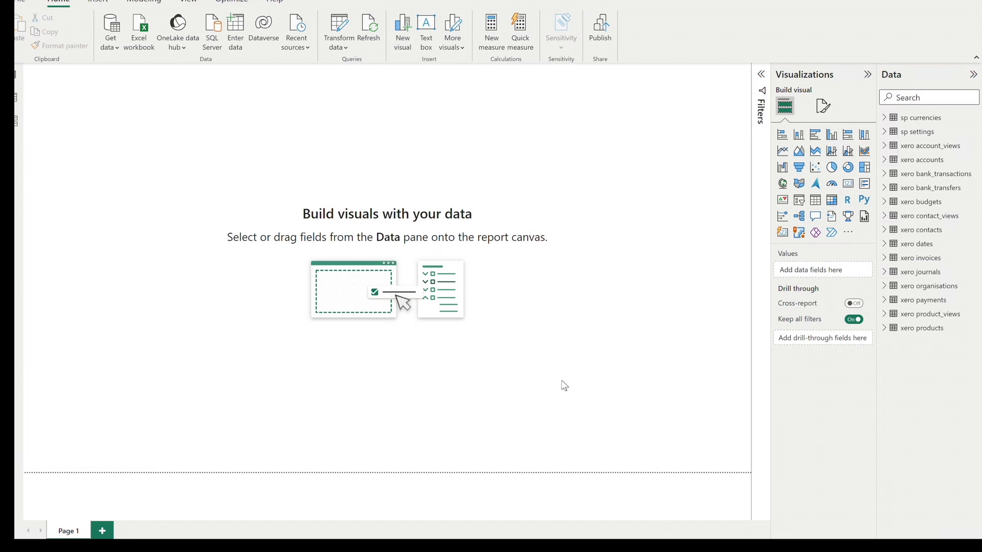
Add an enlarged table visual with Contact Name, Invoice Date, Invoice Number, Net Amount (RC) and Invoice Type.
{"action": "left_click", "coordinate": [815, 199]}
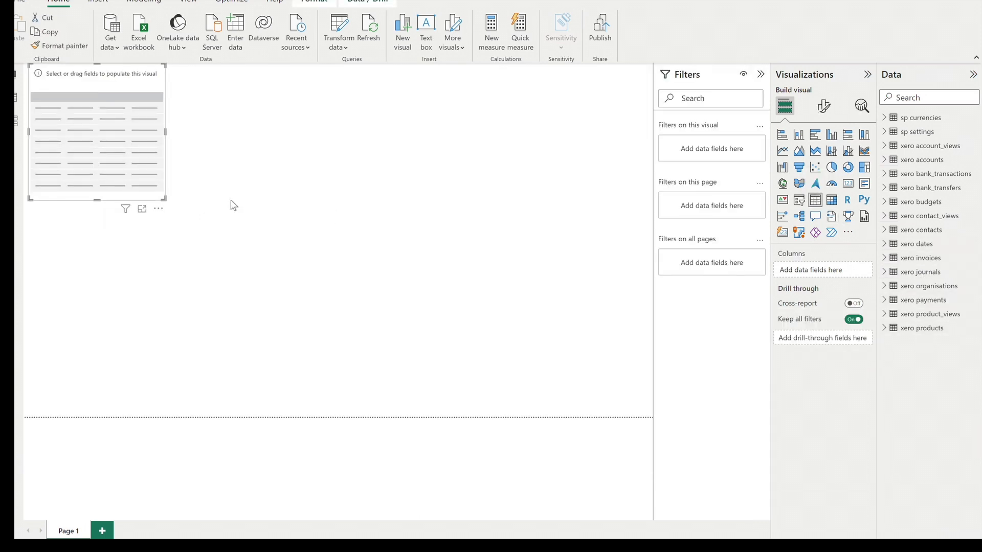
{"action": "left_click_drag", "start_coordinate": [285, 263], "coordinate": [643, 412]}
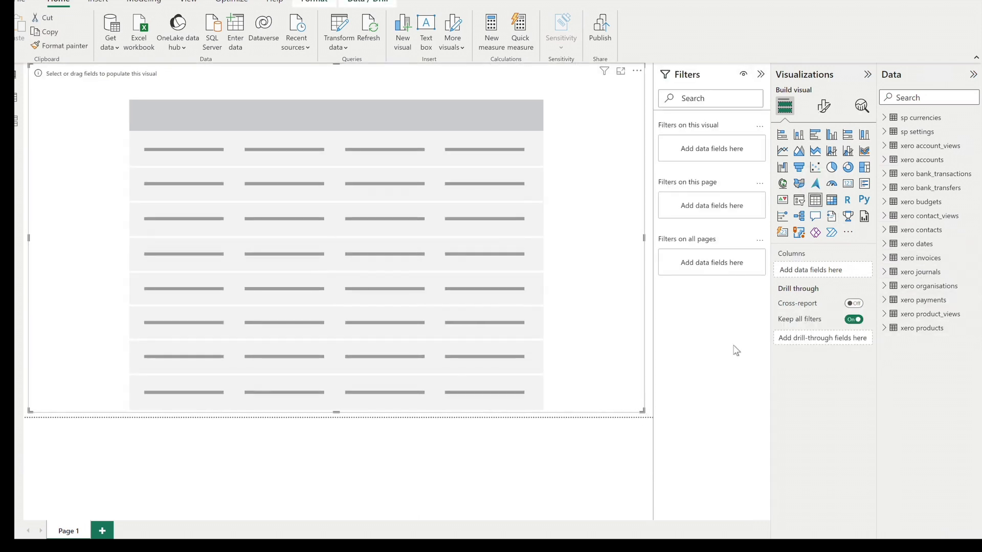
{"action": "left_click", "coordinate": [884, 258]}
{"action": "left_click", "coordinate": [902, 412]}
{"action": "scroll", "coordinate": [896, 425], "scroll_direction": "down", "scroll_amount": 3}
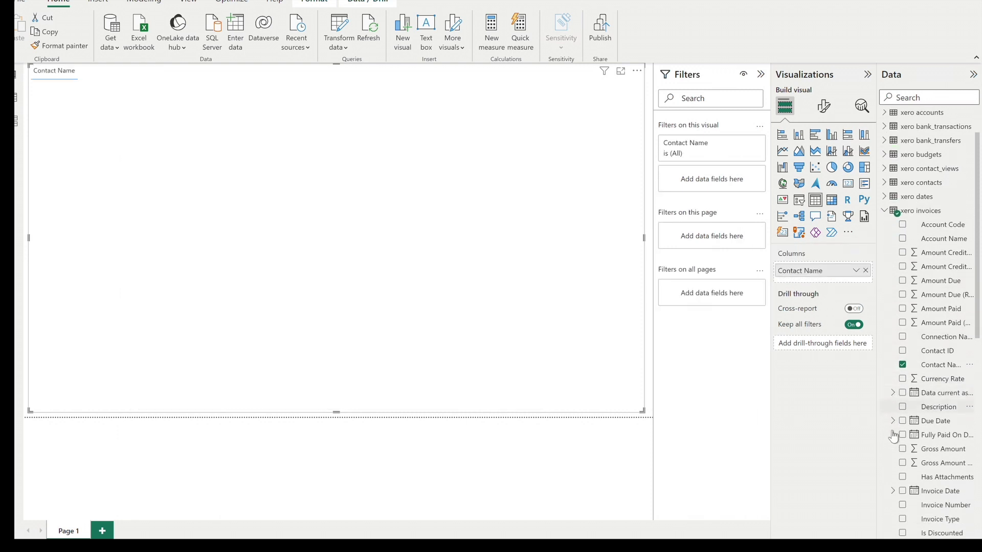
{"action": "scroll", "coordinate": [895, 409], "scroll_direction": "down", "scroll_amount": 2}
{"action": "left_click", "coordinate": [902, 390]}
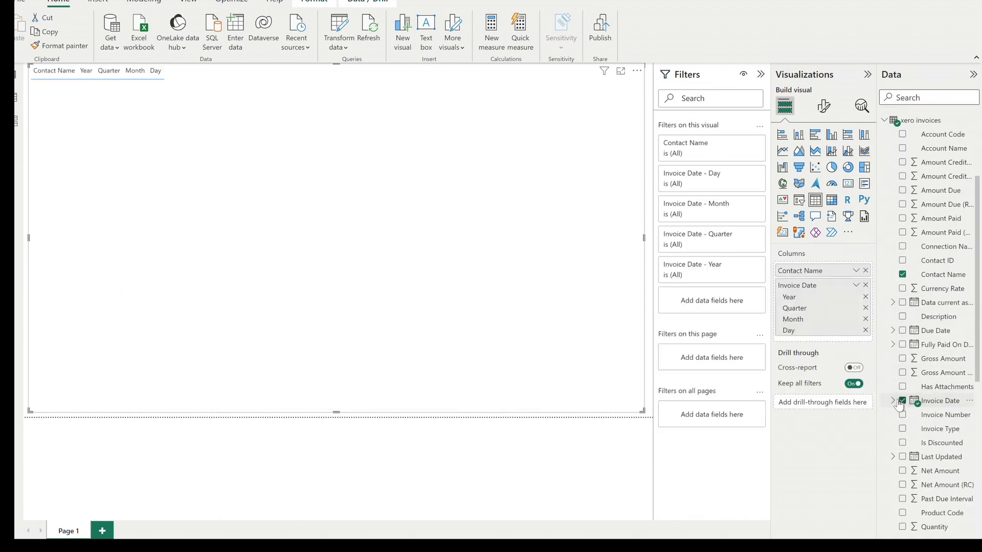
{"action": "left_click", "coordinate": [902, 404]}
{"action": "scroll", "coordinate": [904, 405], "scroll_direction": "down", "scroll_amount": 2}
{"action": "left_click", "coordinate": [903, 406]}
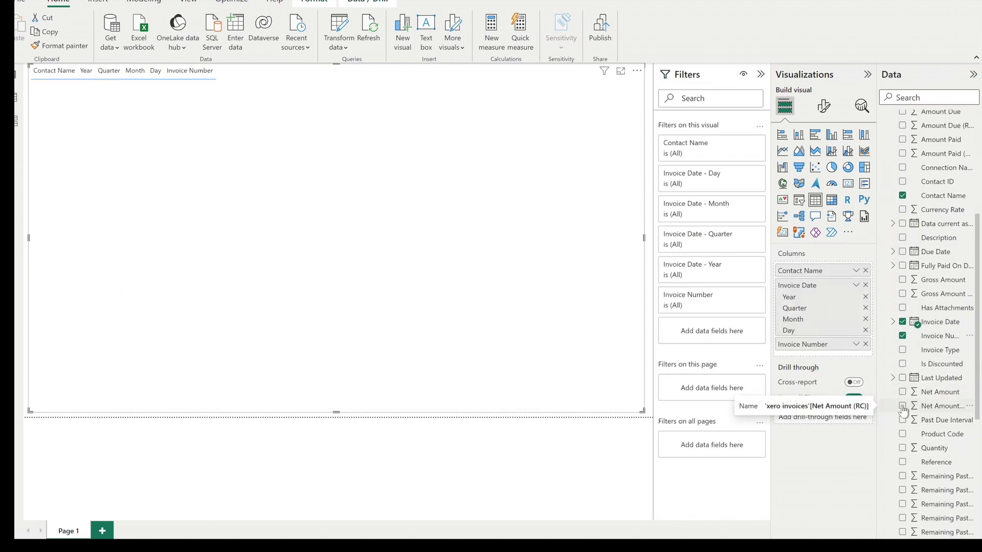
{"action": "left_click", "coordinate": [903, 350]}
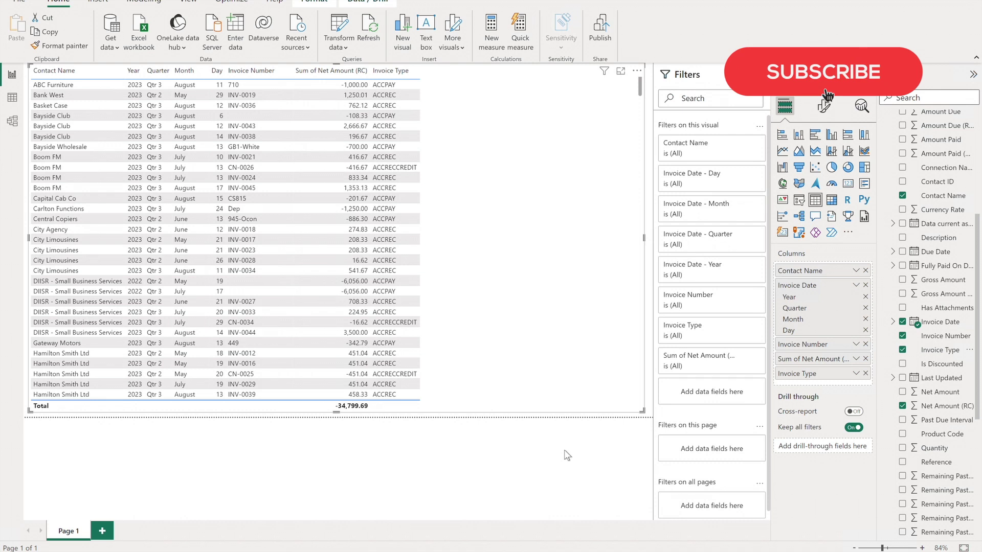
{"action": "left_click", "coordinate": [406, 347]}
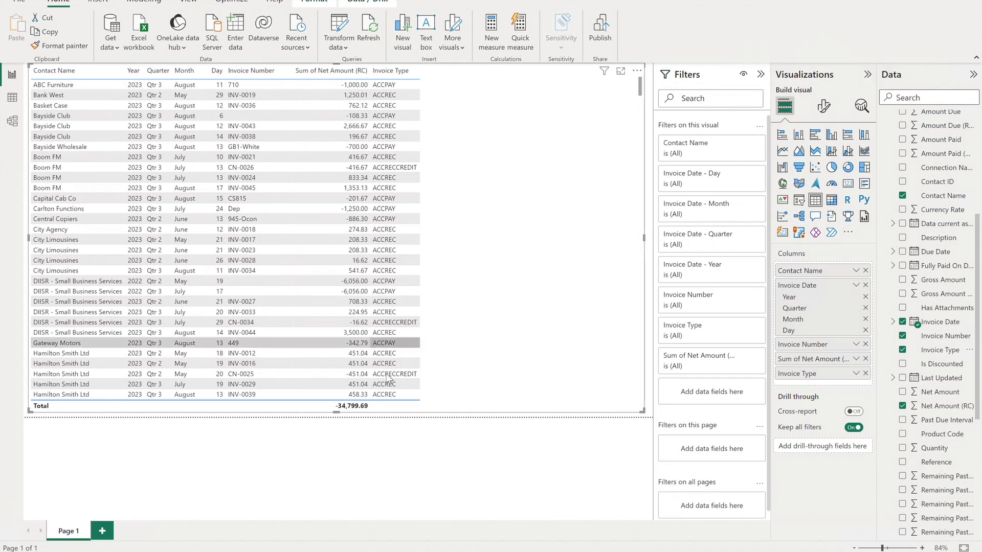
{"action": "left_click", "coordinate": [380, 406]}
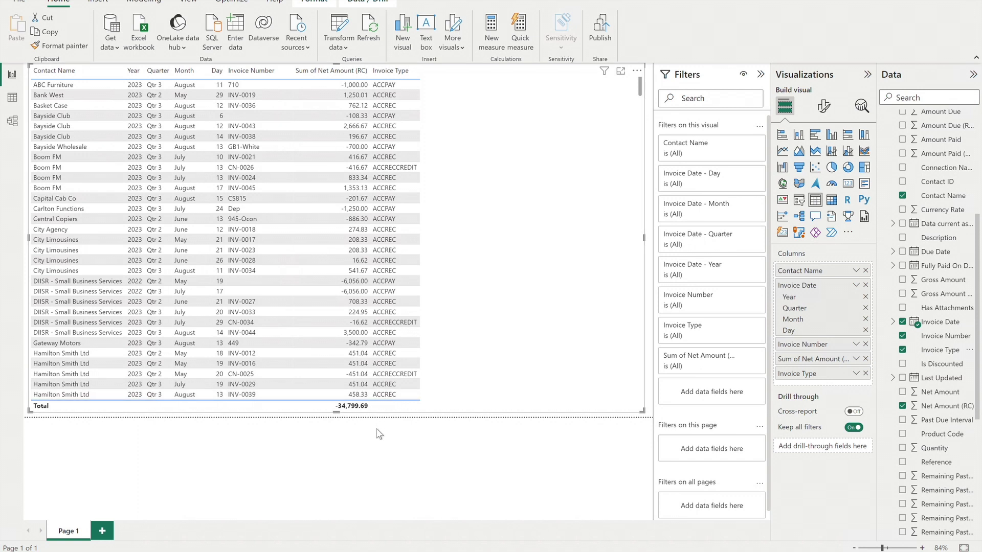